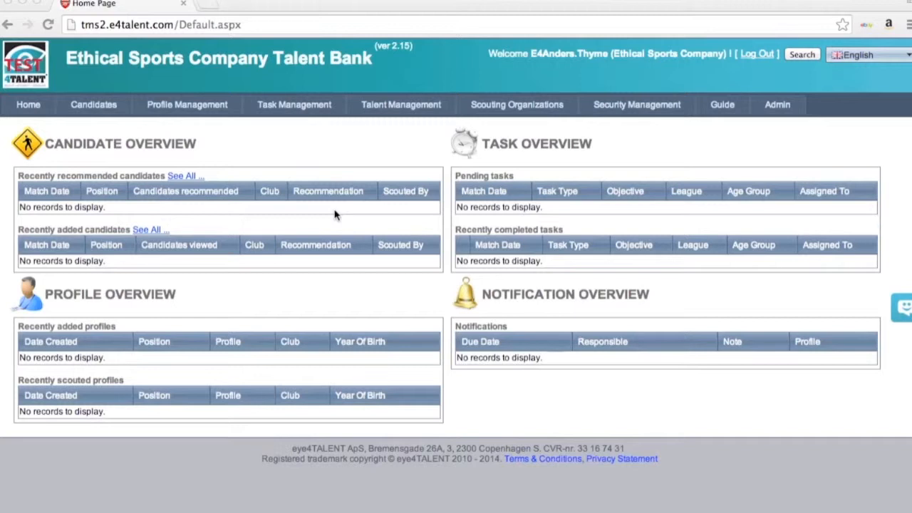
Add a competency profile named Striker with the position #09 Striker and the role Goalscorer
click(401, 108)
click(403, 125)
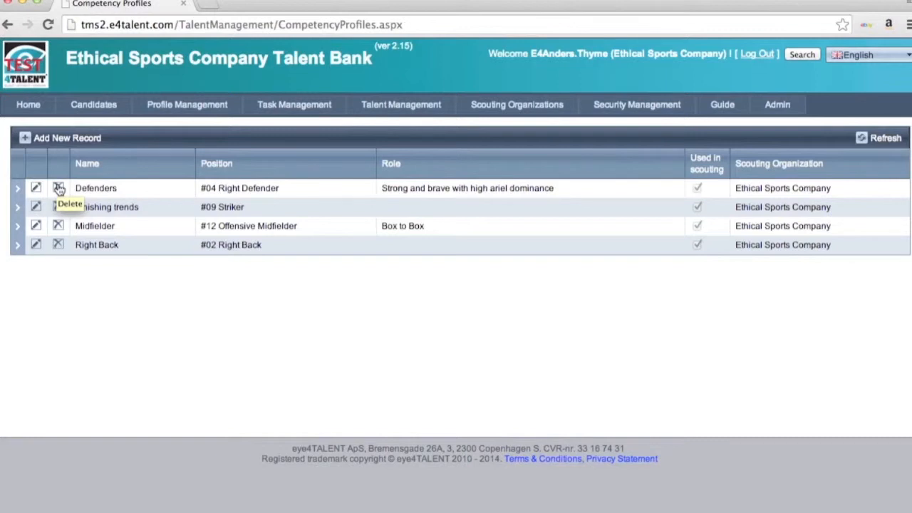
click(47, 140)
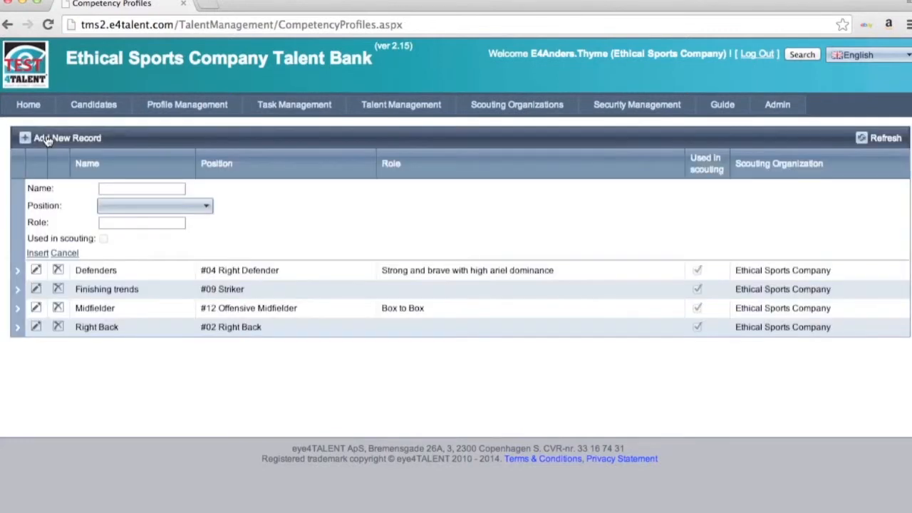
click(152, 187)
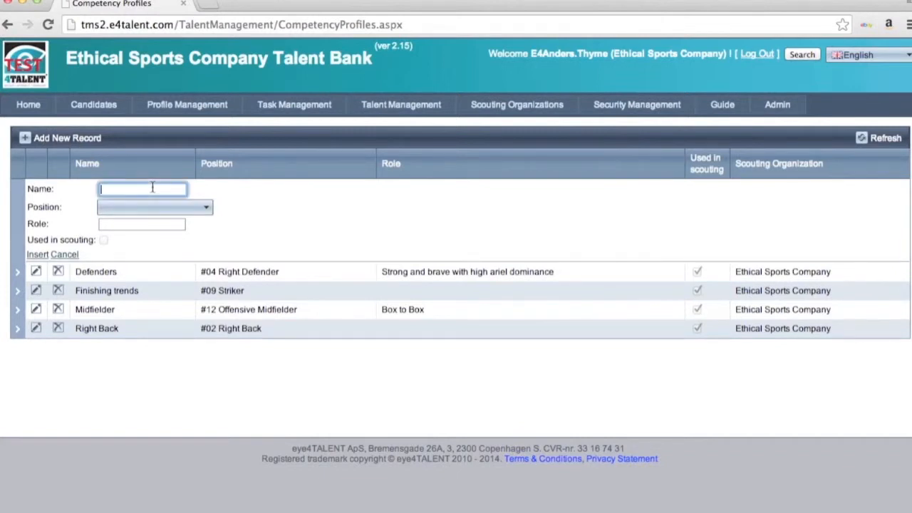
text(Striker)
click(195, 205)
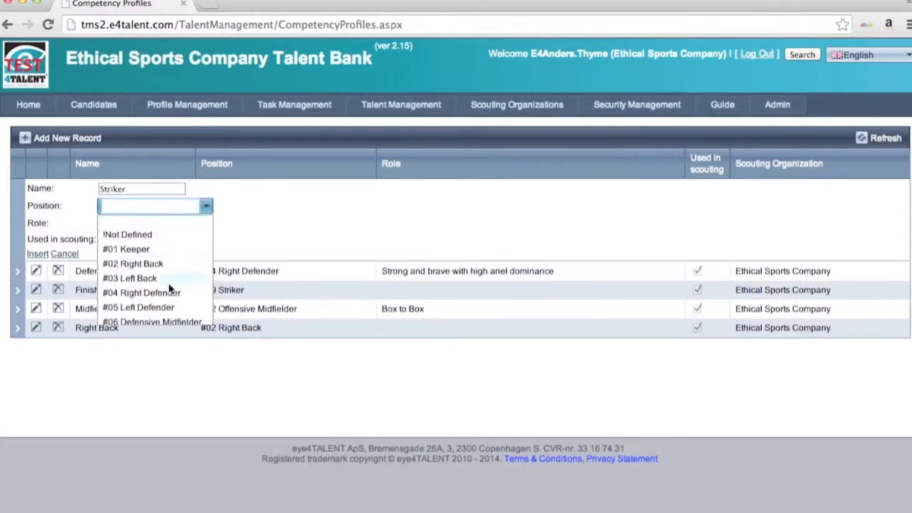
scroll(170, 288, down, 3)
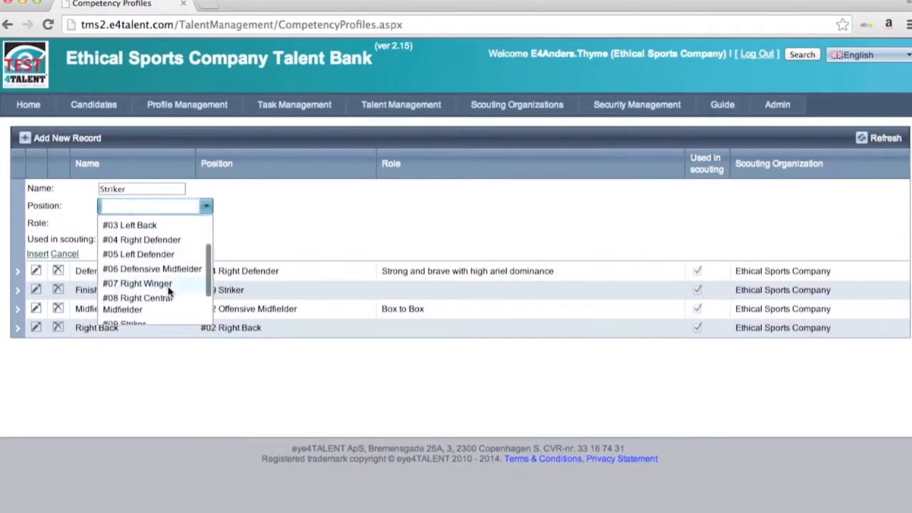
scroll(170, 290, down, 2)
click(148, 273)
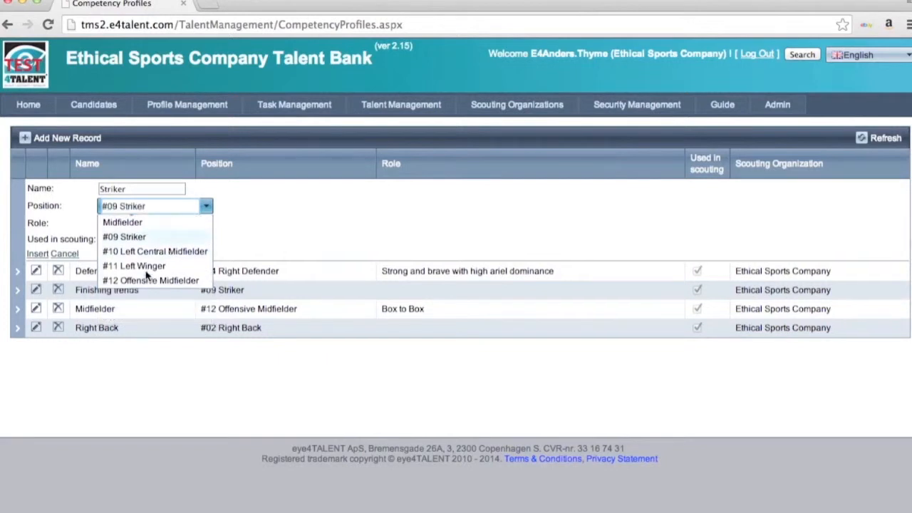
click(141, 227)
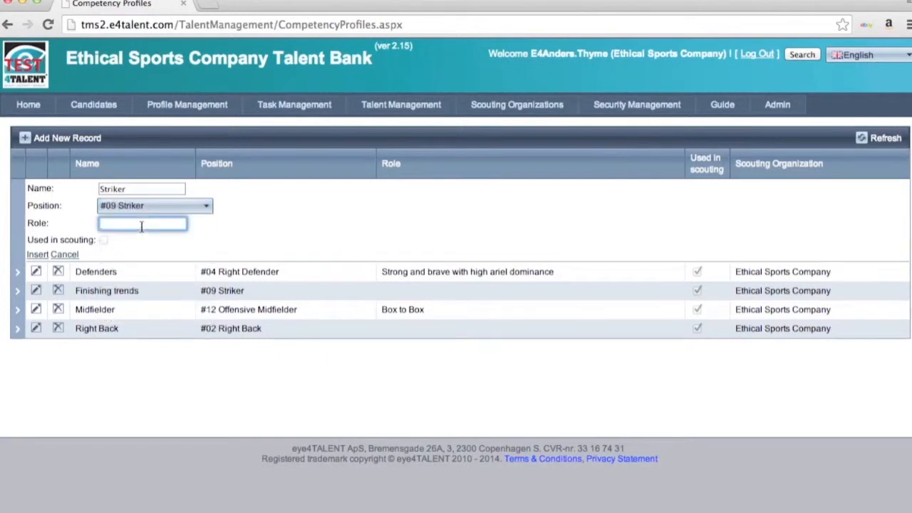
text(Goalscorer)
click(38, 255)
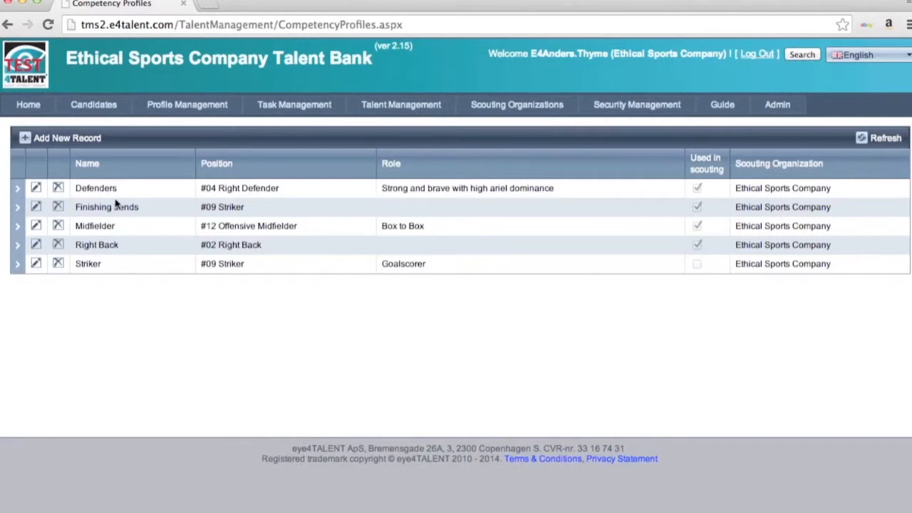
Review the skills, criteria and categories listed under the Defenders competency profile
click(18, 192)
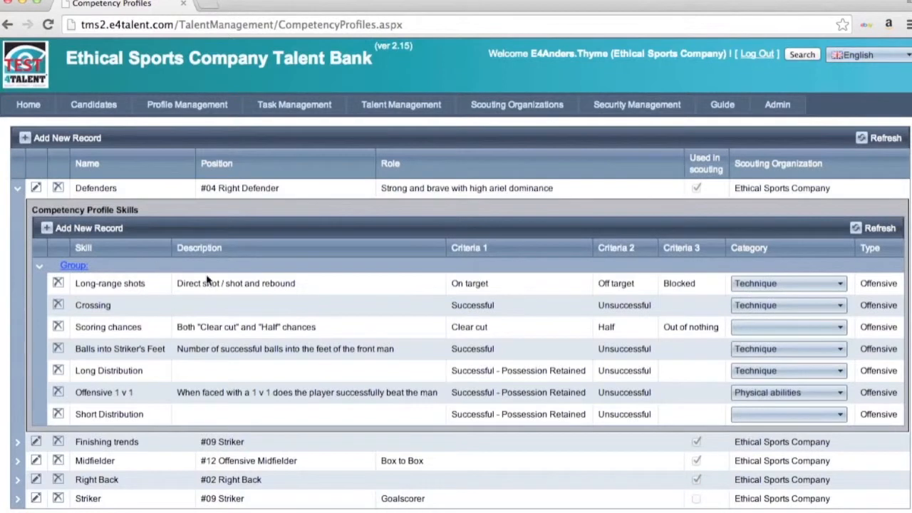
scroll(218, 283, down, 1)
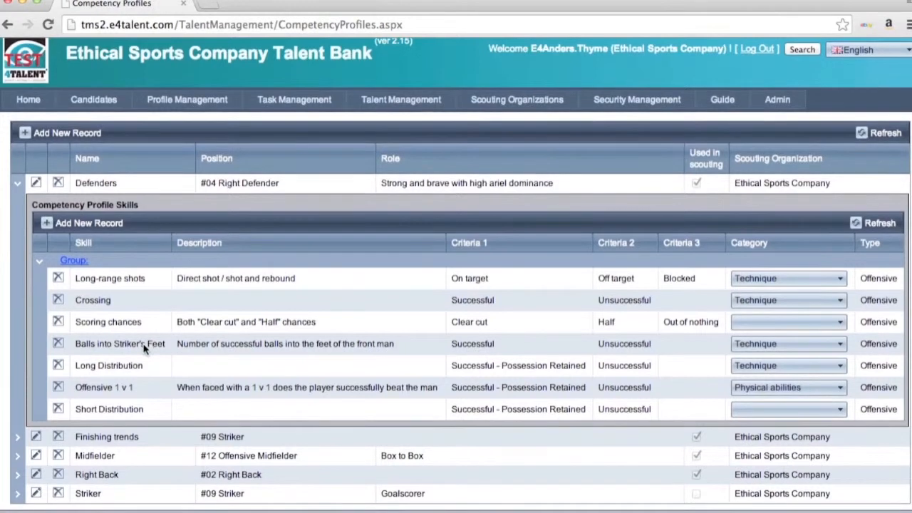
scroll(144, 348, up, 1)
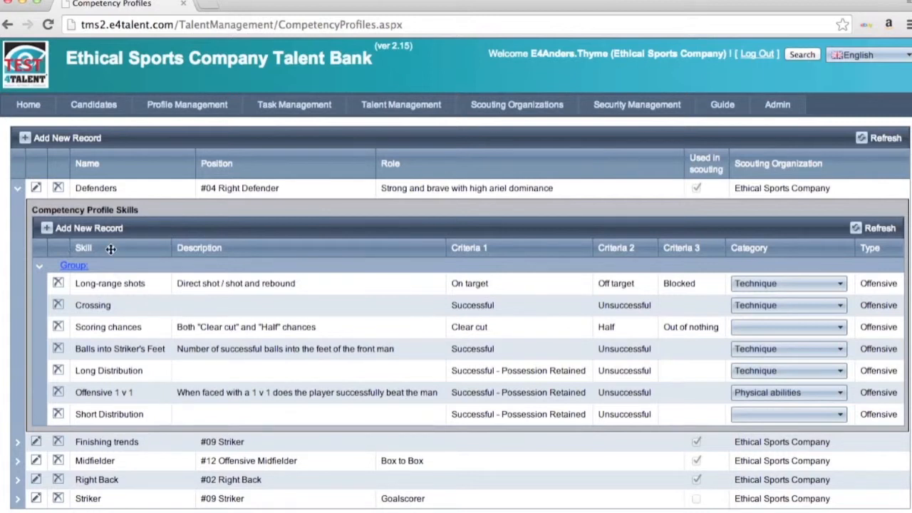
click(20, 191)
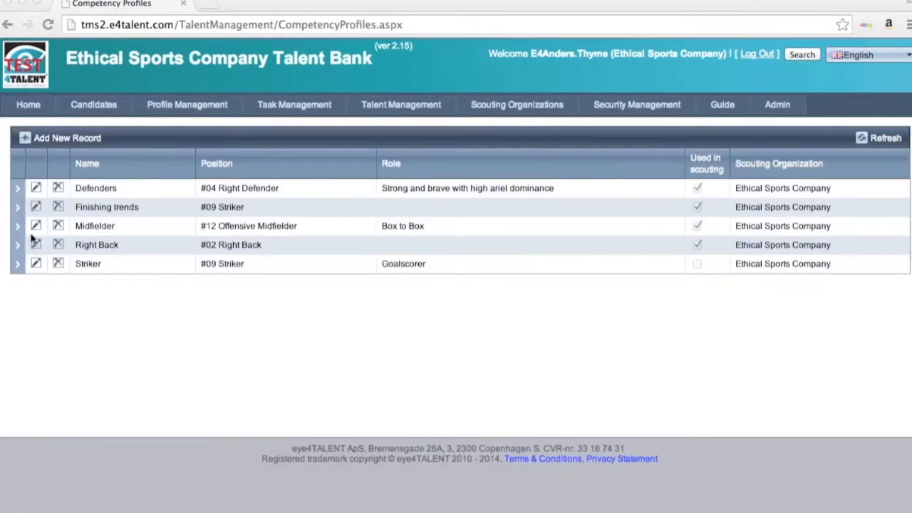
Start a new skill record in the Striker profile and look through the selectable skills
click(18, 267)
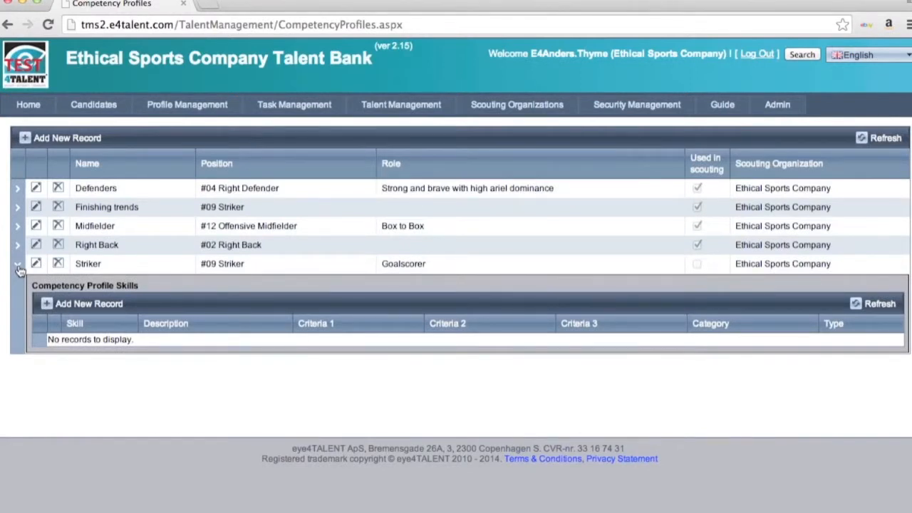
click(60, 306)
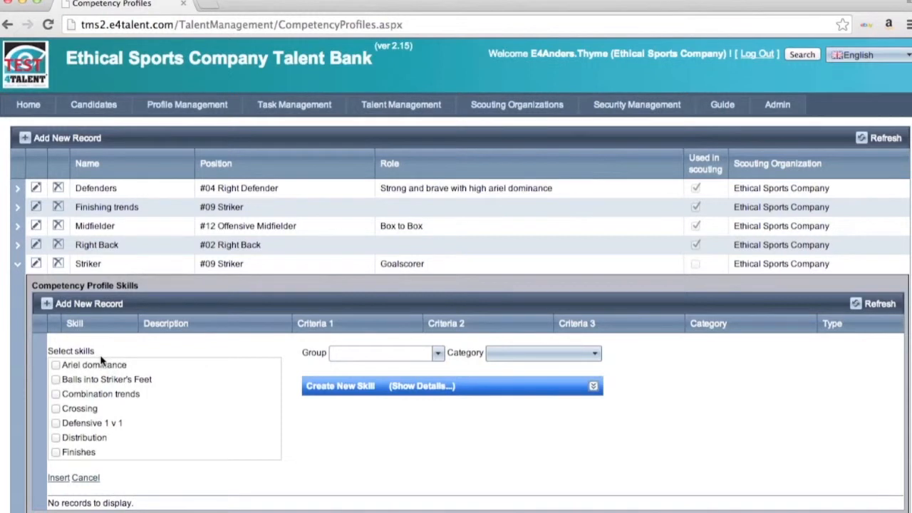
scroll(107, 391, down, 5)
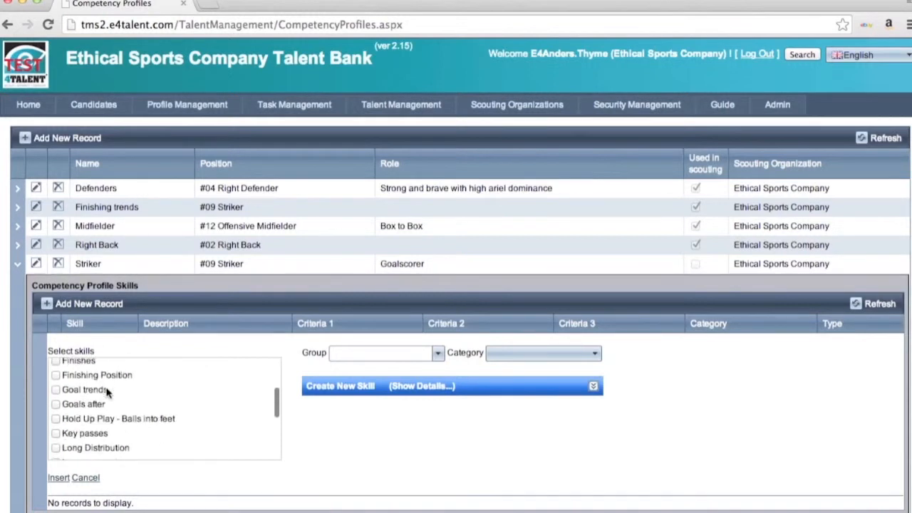
scroll(107, 392, up, 1)
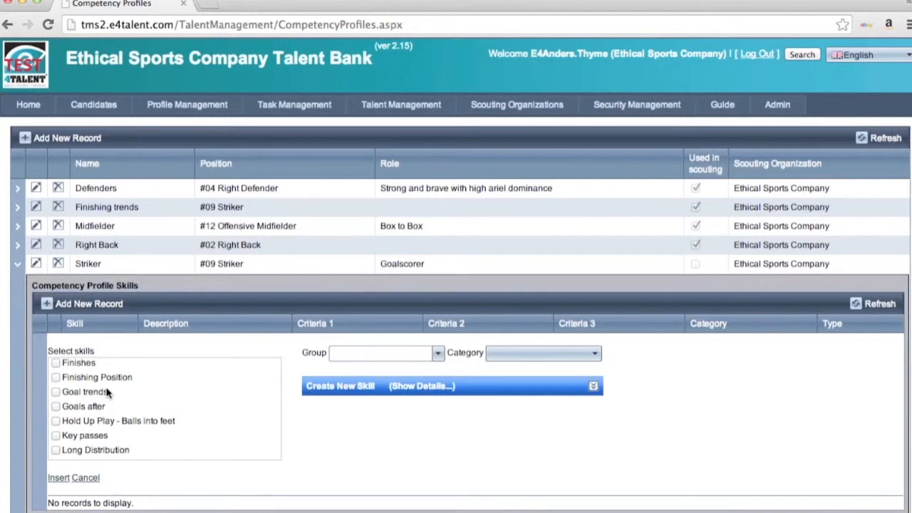
Begin a new skill named Checkout run with the description "The ability to find blindside on defender"
click(358, 390)
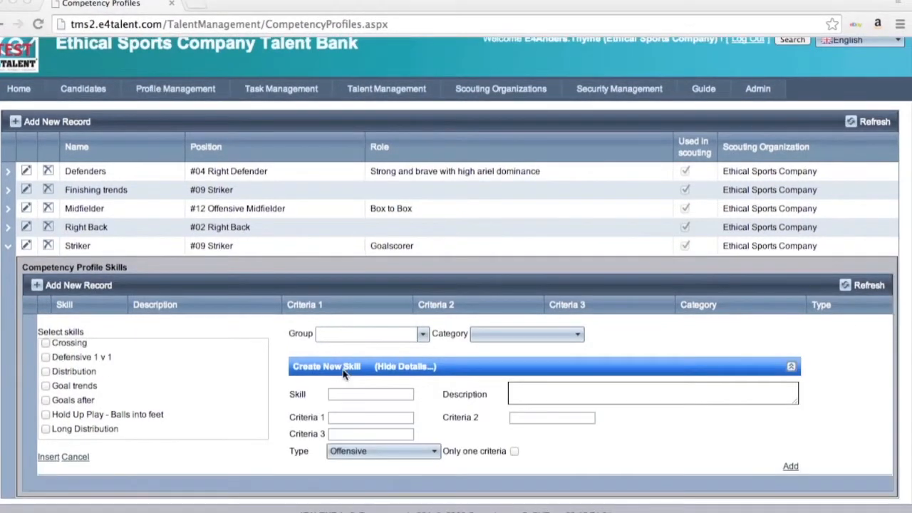
click(350, 396)
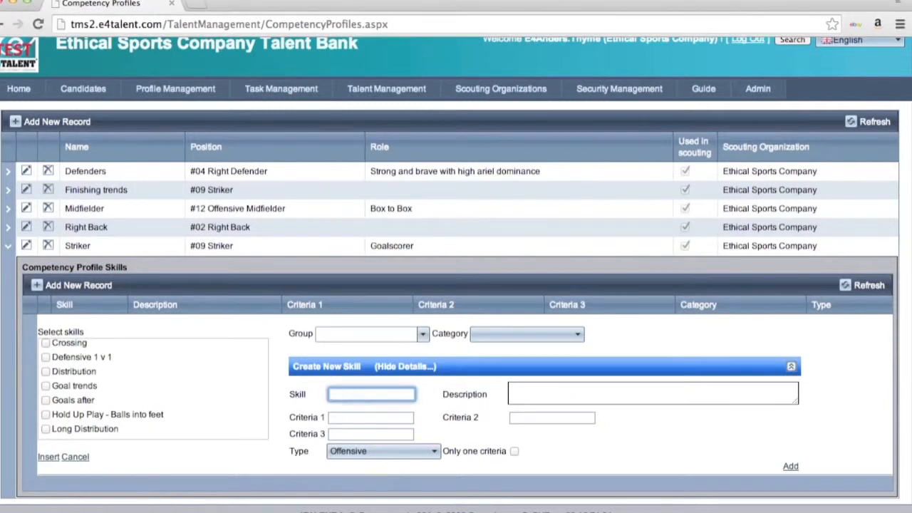
text(Checkout run)
click(518, 388)
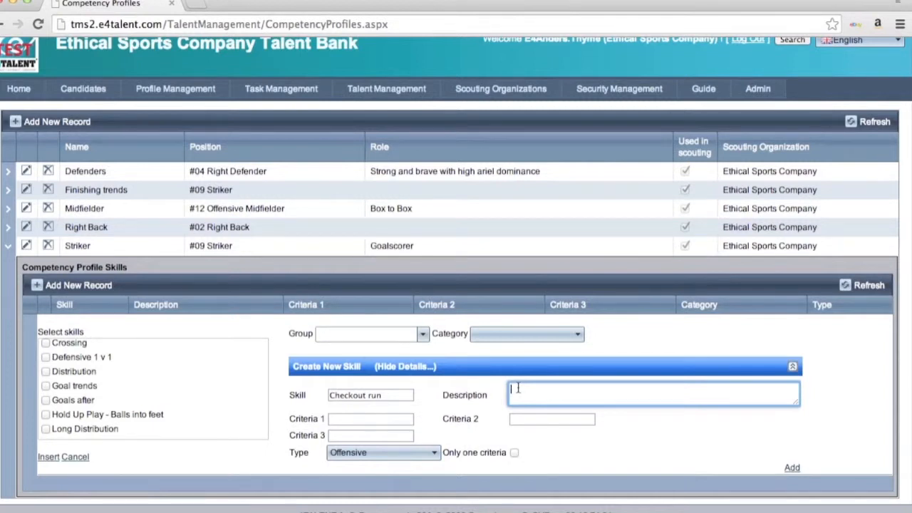
text(The ability to find blind)
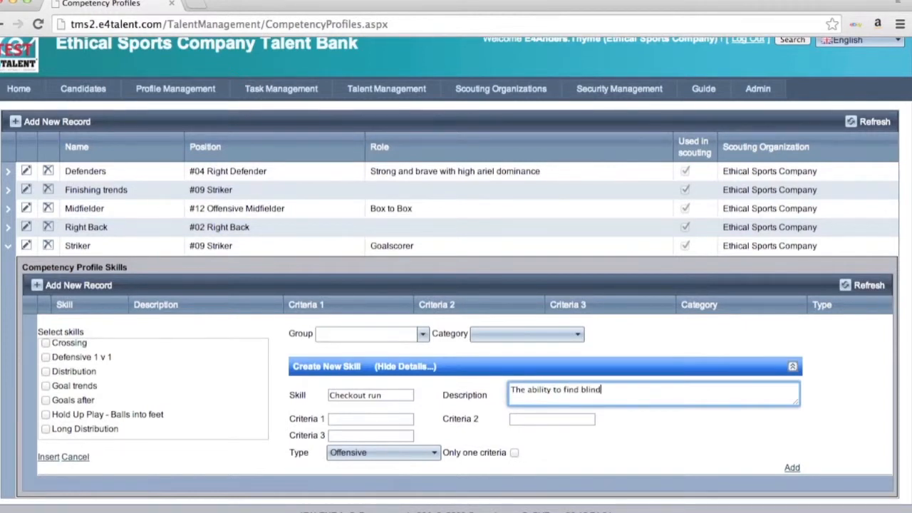
text(side on defender)
Set the new skill's Criteria 1 to Successful and Criteria 2 to Unsuccessful
click(344, 418)
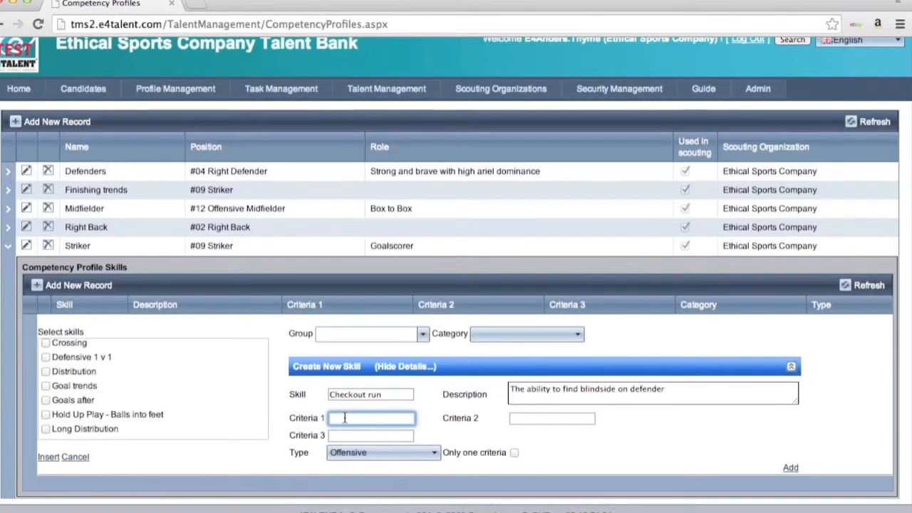
text(Successful)
click(534, 417)
text(Un)
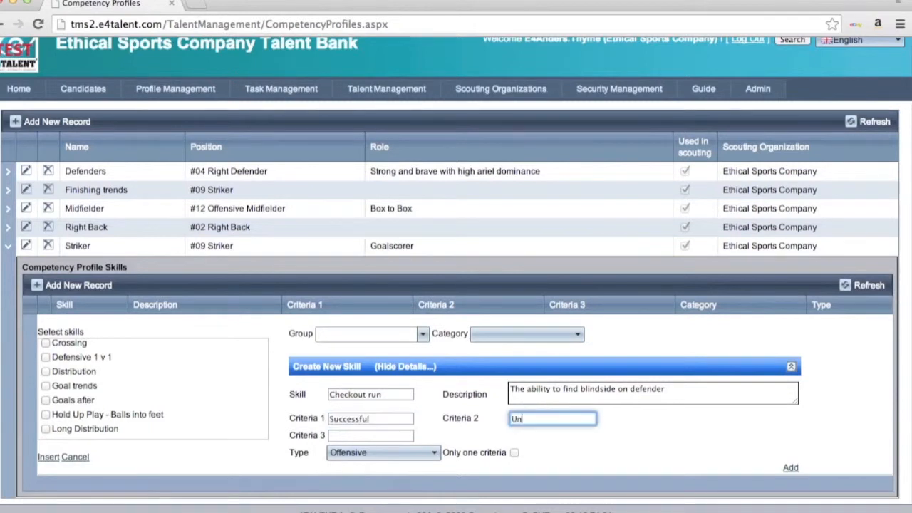
text(successful)
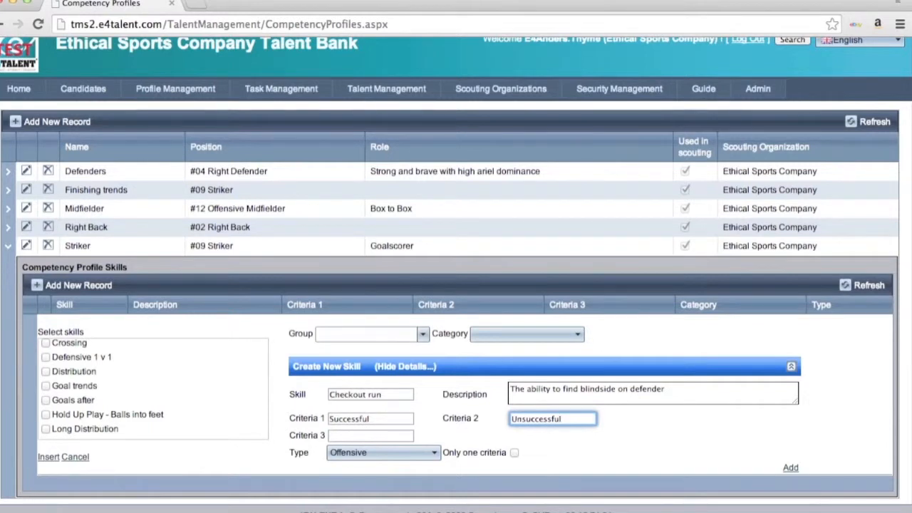
Switch the new skill's type to Defensive and back to Offensive
click(429, 452)
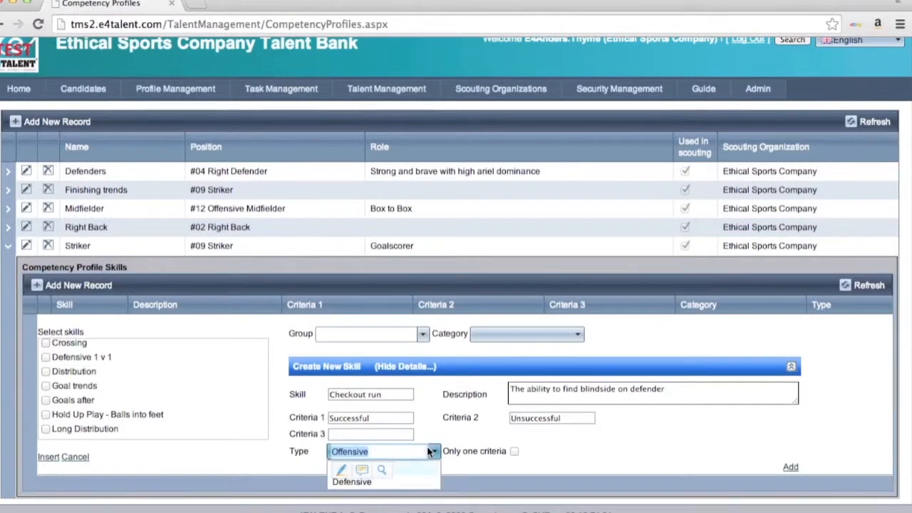
click(410, 483)
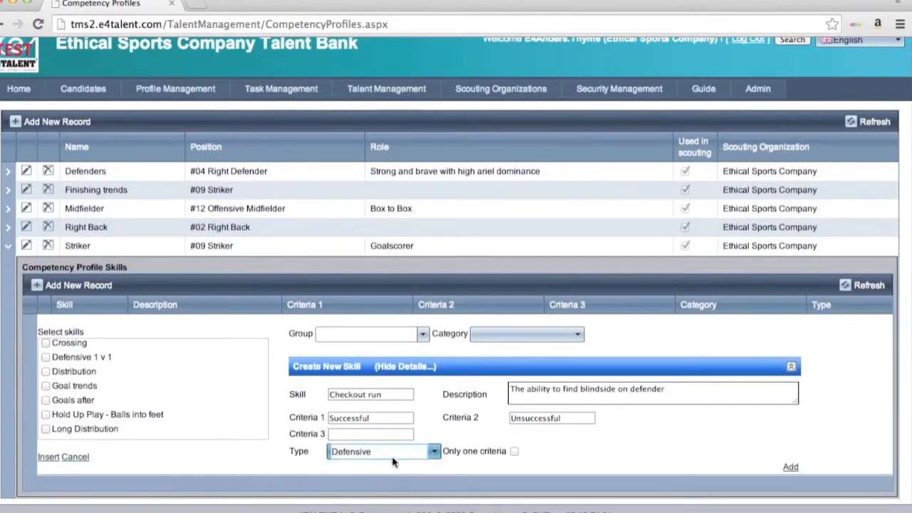
click(417, 452)
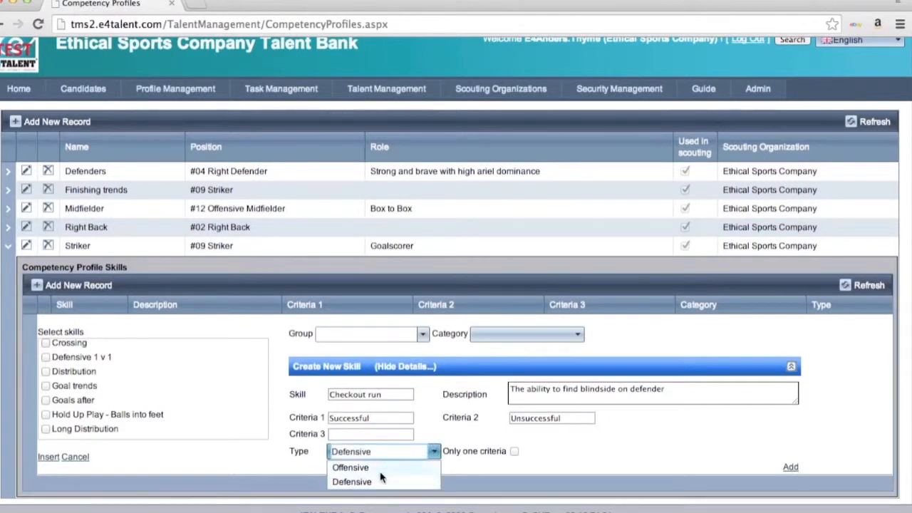
click(380, 468)
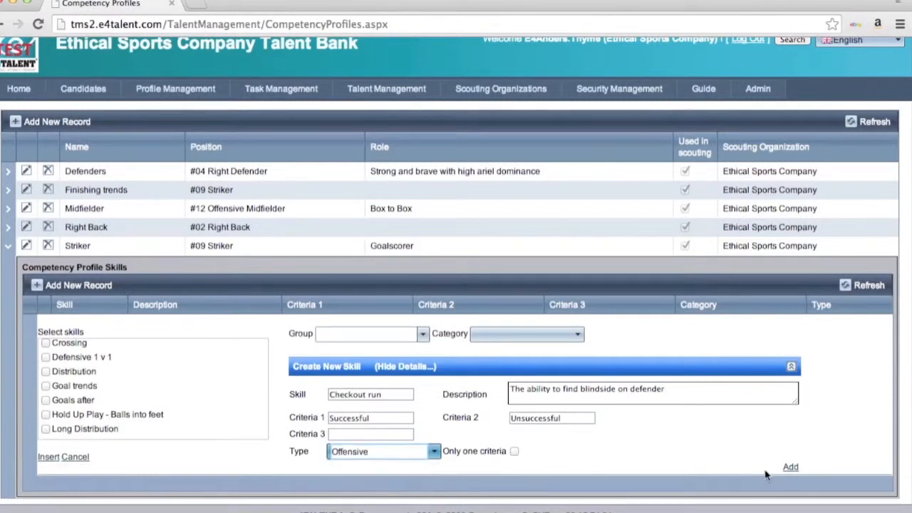
Add the Checkout run skill to the selectable skills and select it for the Striker profile
click(789, 468)
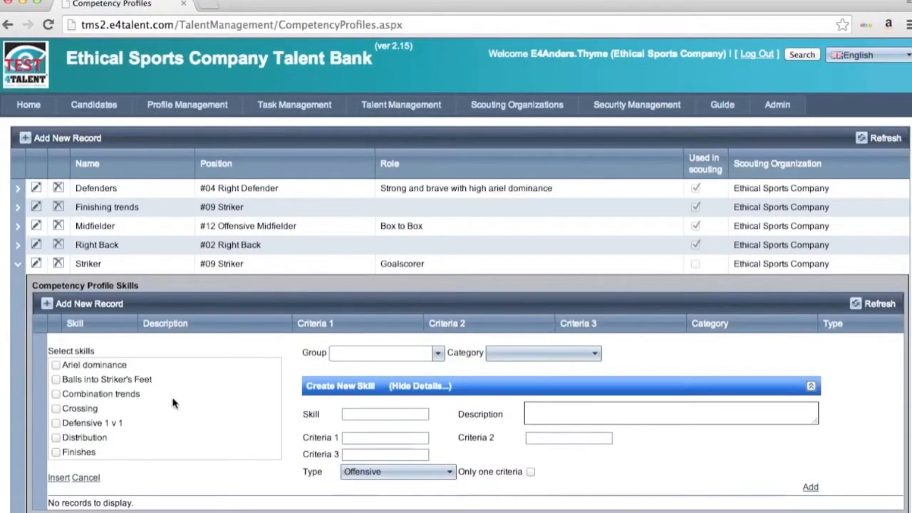
scroll(172, 404, down, 1)
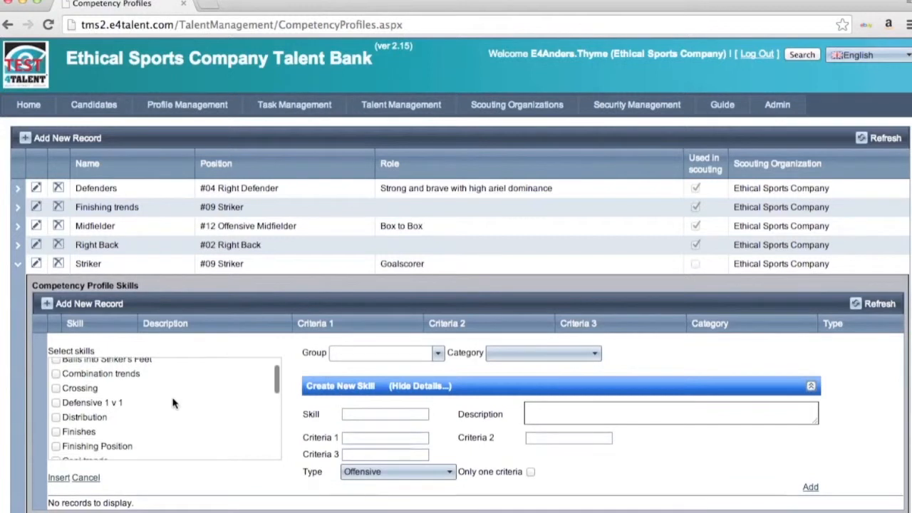
scroll(172, 404, down, 8)
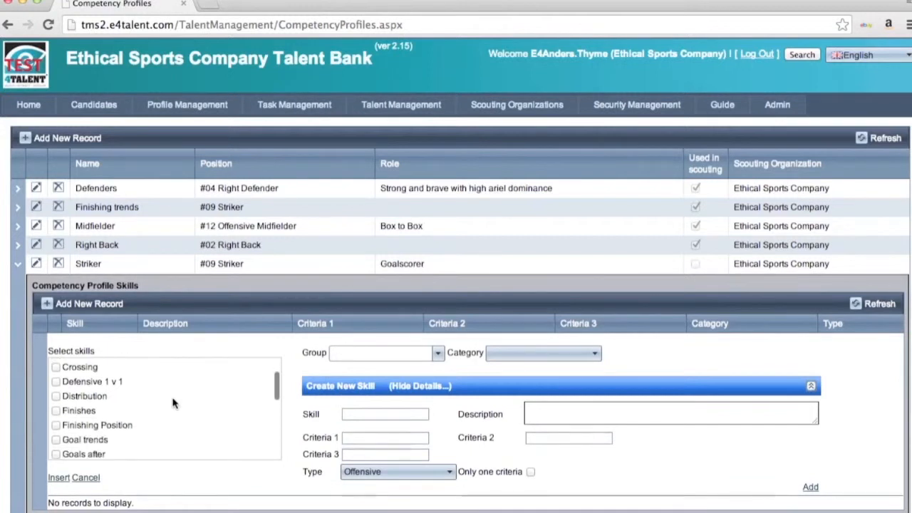
scroll(173, 403, down, 3)
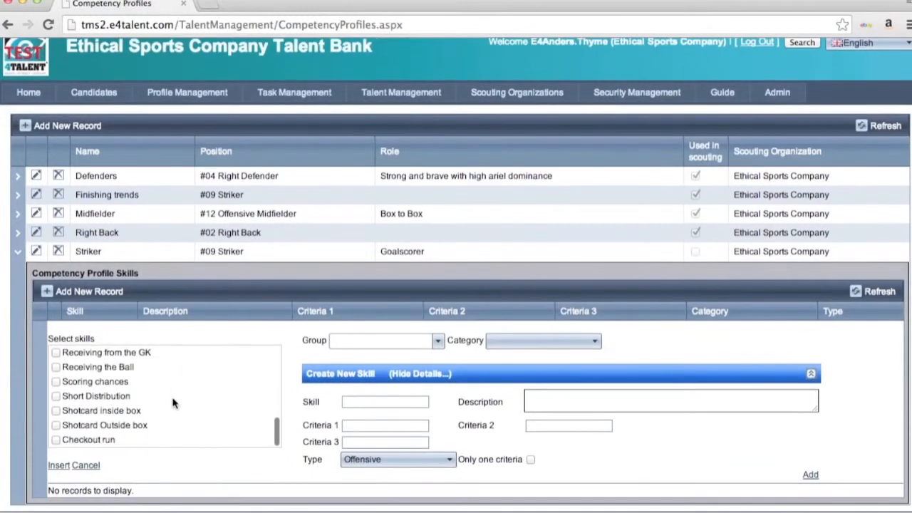
click(56, 440)
Select the existing skills Offensive 1 v 1 and Key passes for the Striker profile
scroll(95, 431, up, 3)
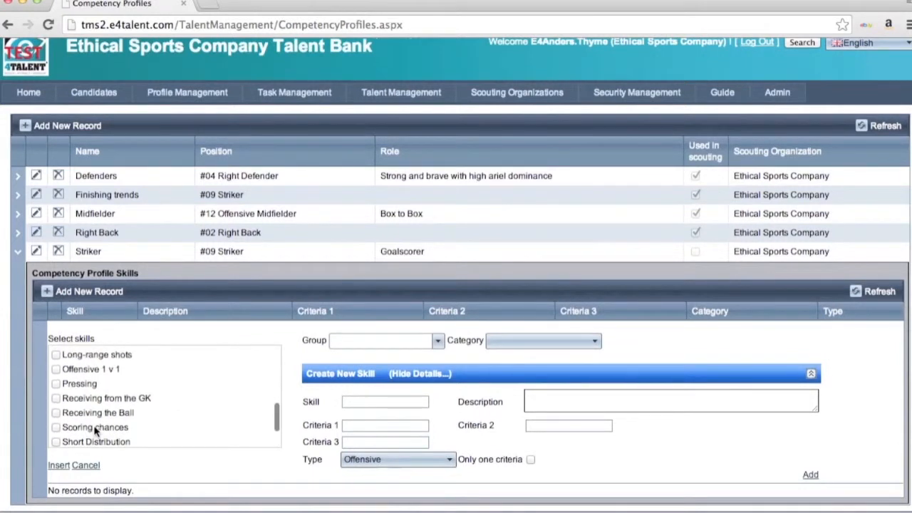
scroll(95, 431, up, 3)
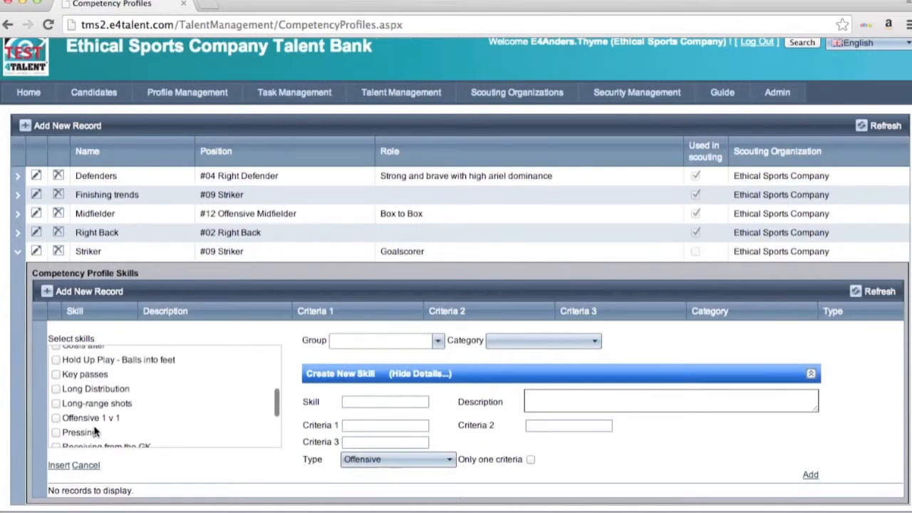
click(56, 418)
scroll(121, 406, up, 2)
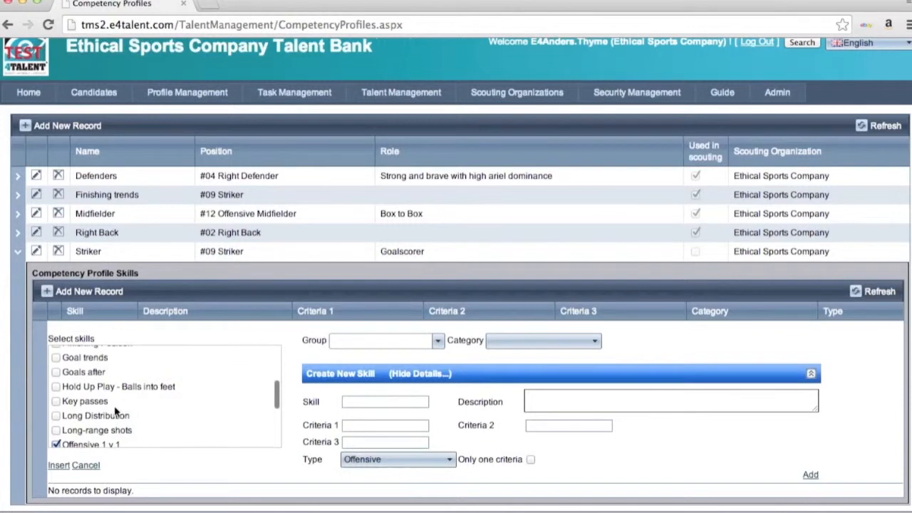
click(56, 402)
Select the Finishing Position and Finishes skills for the Striker profile as well
scroll(102, 404, up, 2)
scroll(101, 404, up, 1)
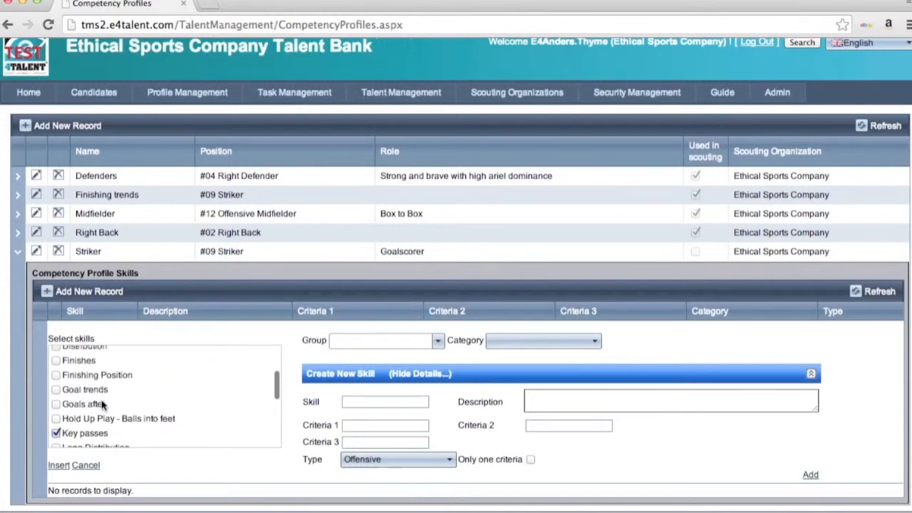
click(55, 375)
click(55, 361)
Select Balls into Striker's Feet too and insert all the selected skills into the Striker profile
scroll(92, 368, up, 2)
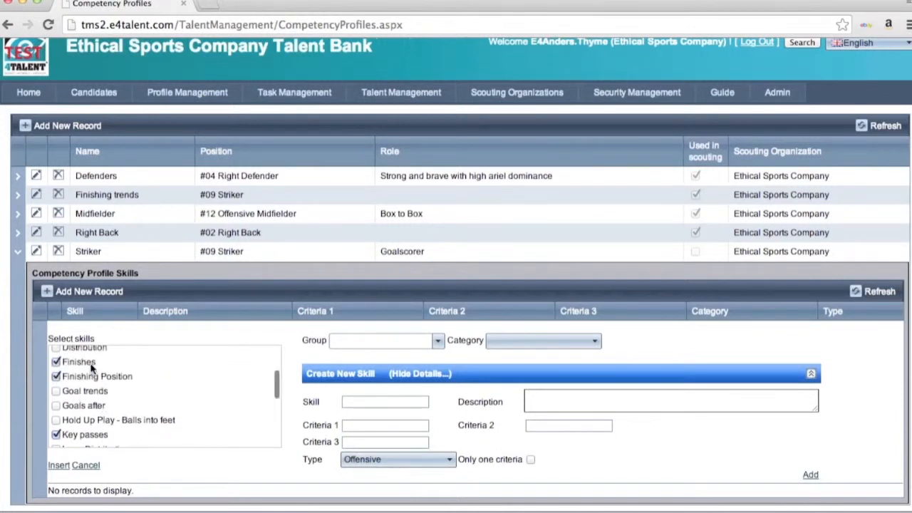
scroll(91, 367, up, 6)
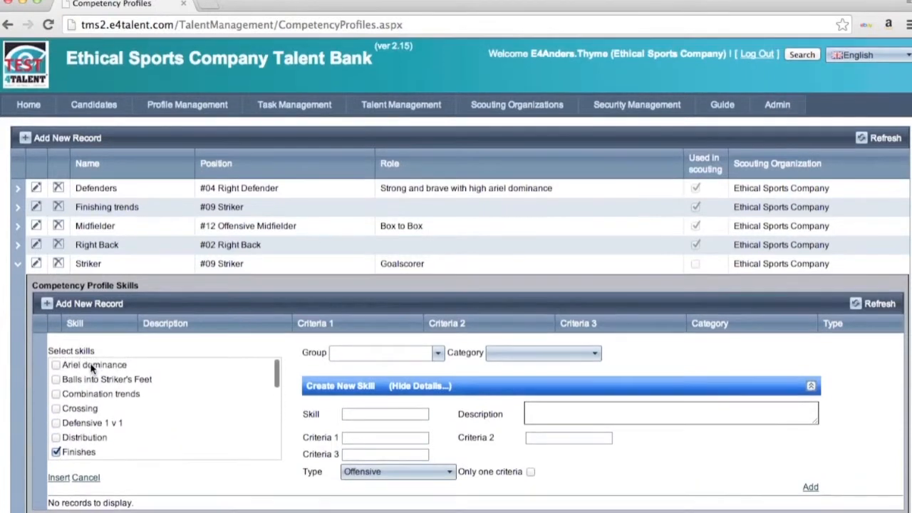
click(56, 380)
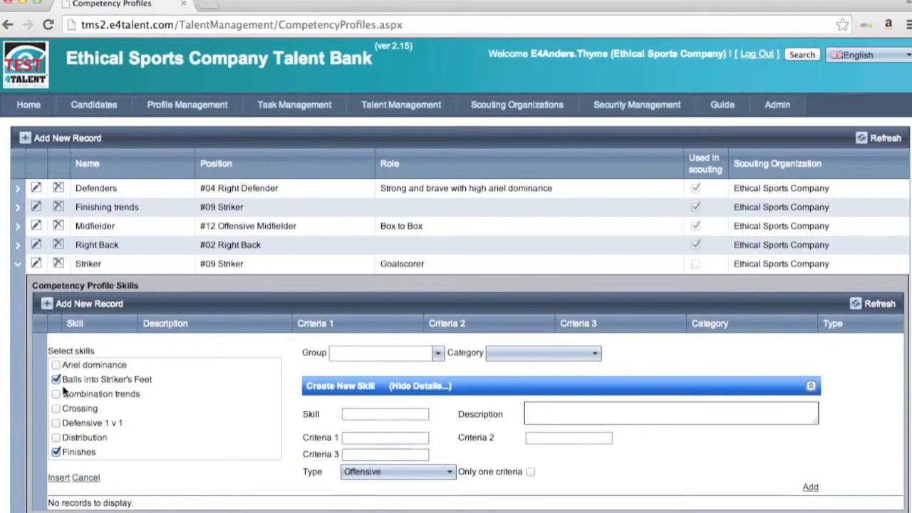
scroll(64, 391, down, 3)
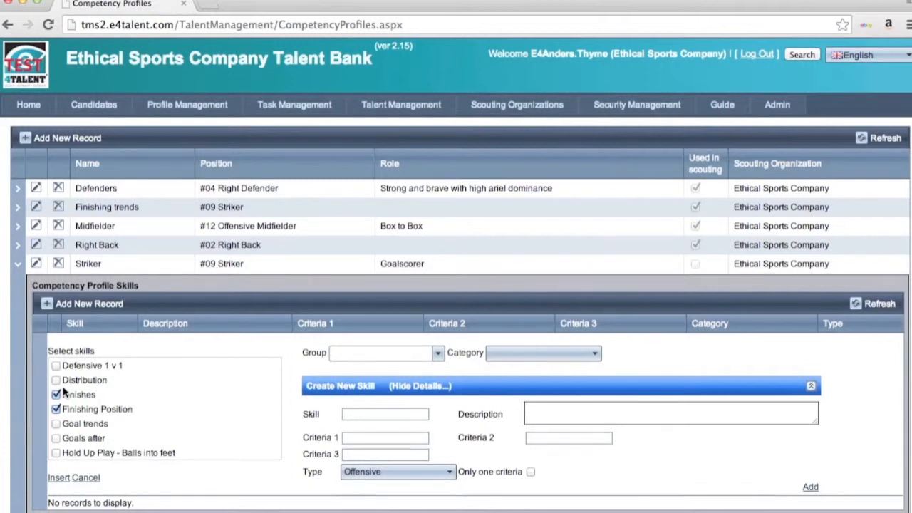
click(59, 478)
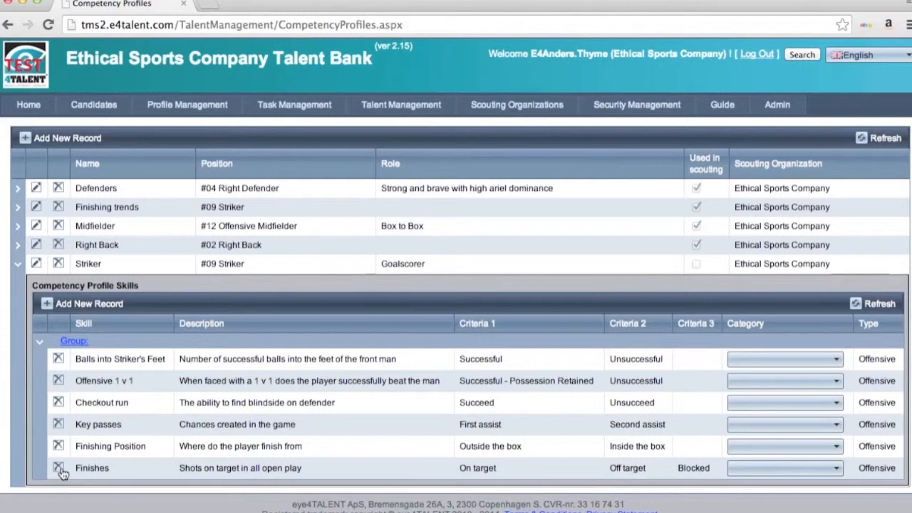
Rename the Striker profile's unnamed skill group to Offensive actions and reload the profile's skill list
click(81, 346)
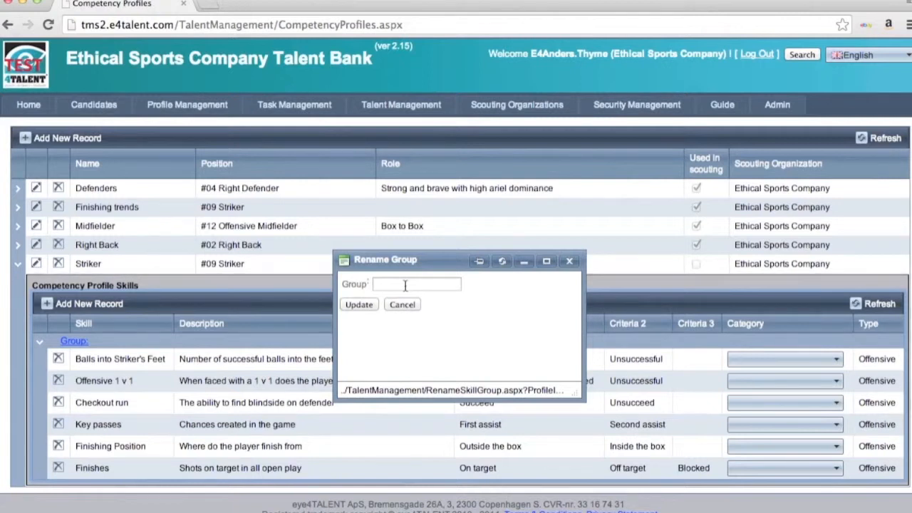
click(405, 285)
text(Offen)
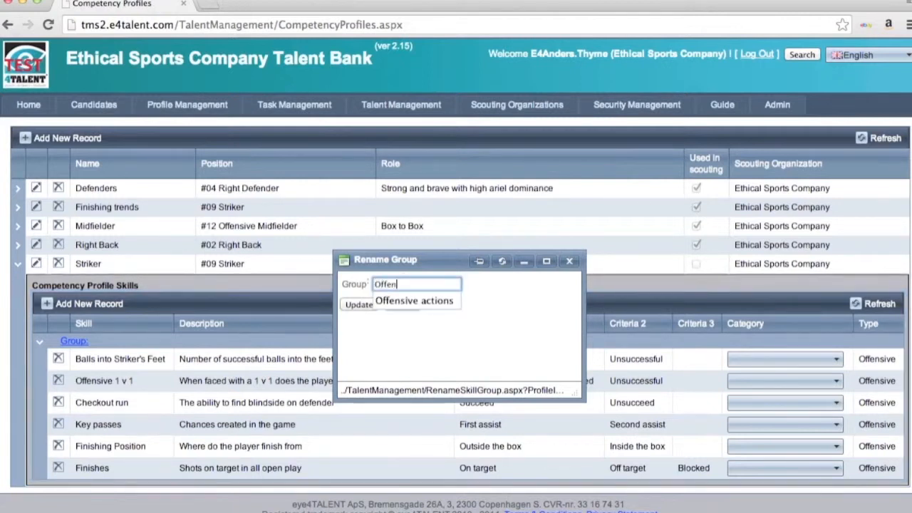
key(Down)
key(Return)
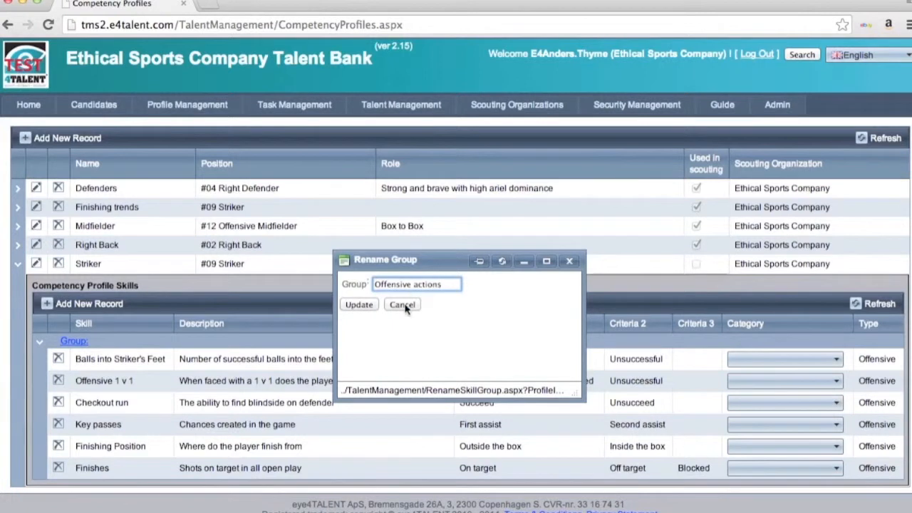
click(359, 305)
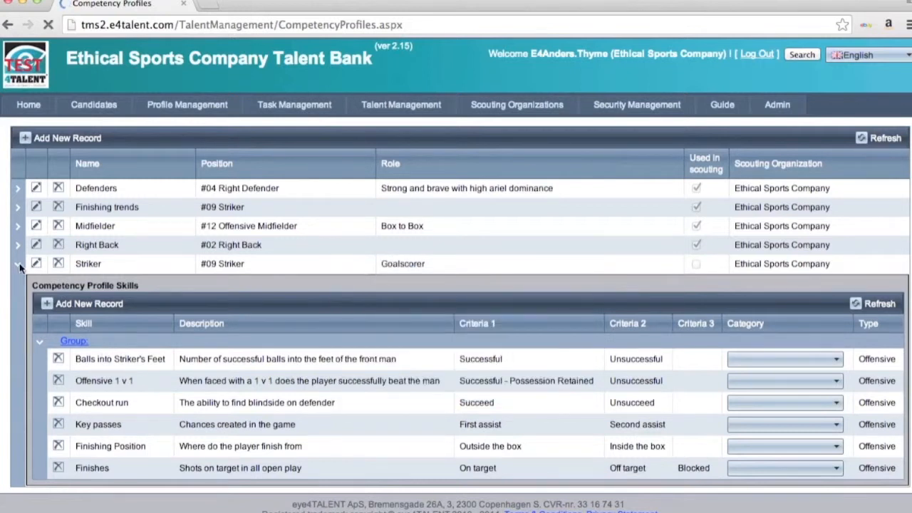
click(19, 265)
click(18, 266)
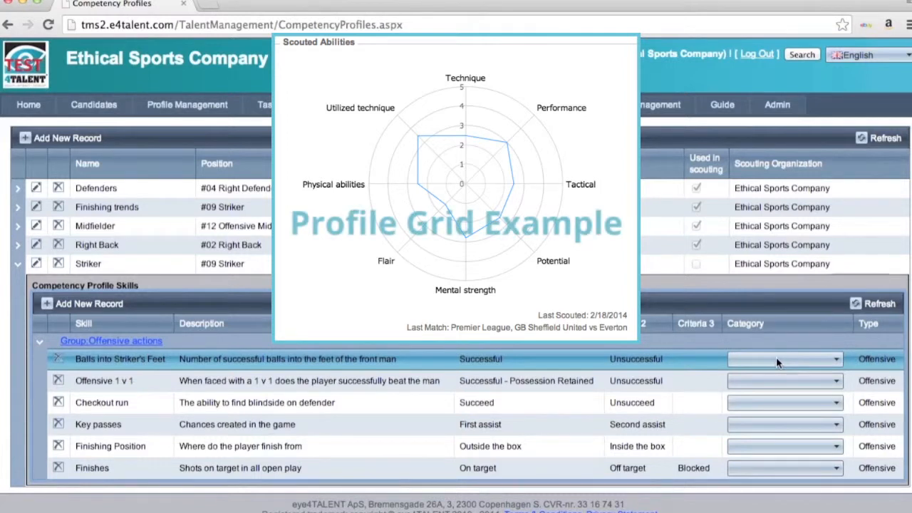
Set the category of Balls into Striker's Feet to Tactical and of Offensive 1 v 1 to Physical abilities
click(784, 364)
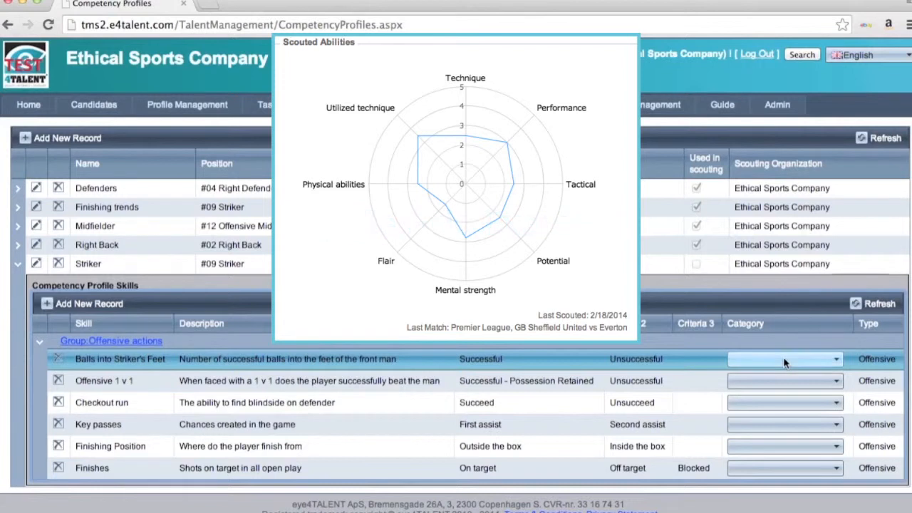
click(773, 411)
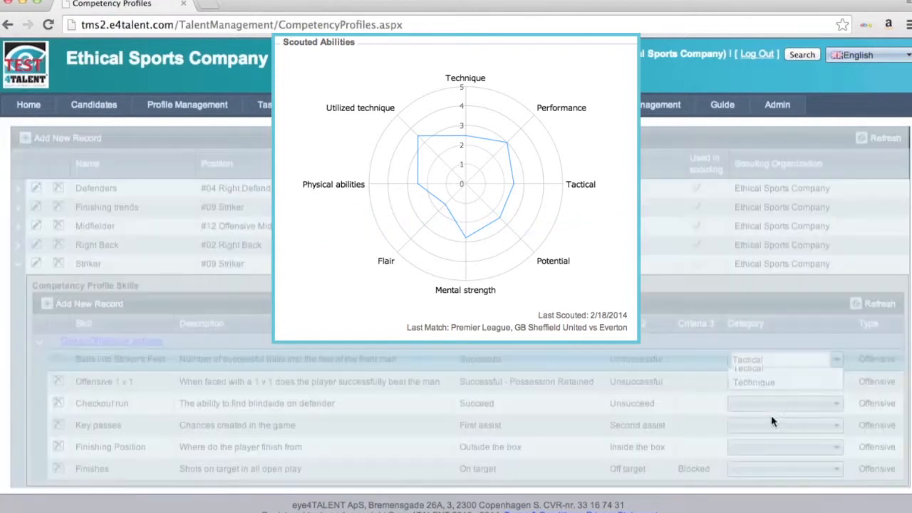
click(779, 385)
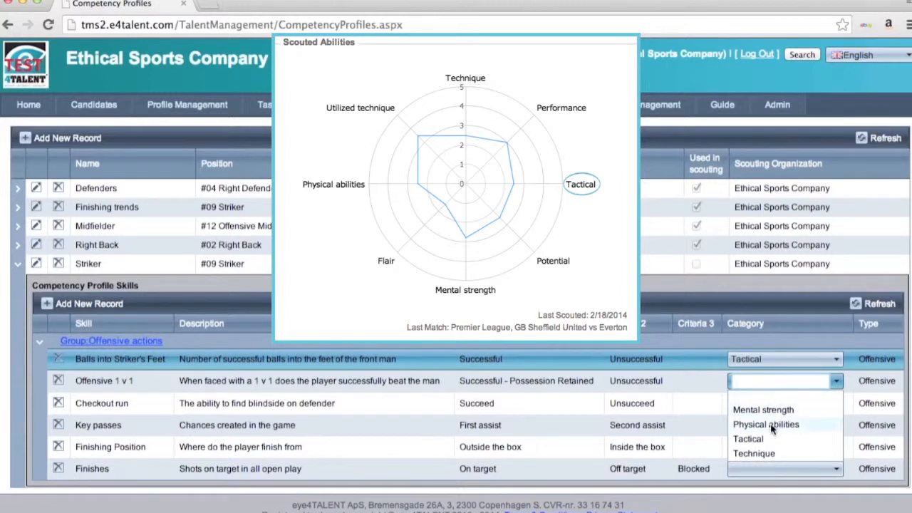
click(771, 425)
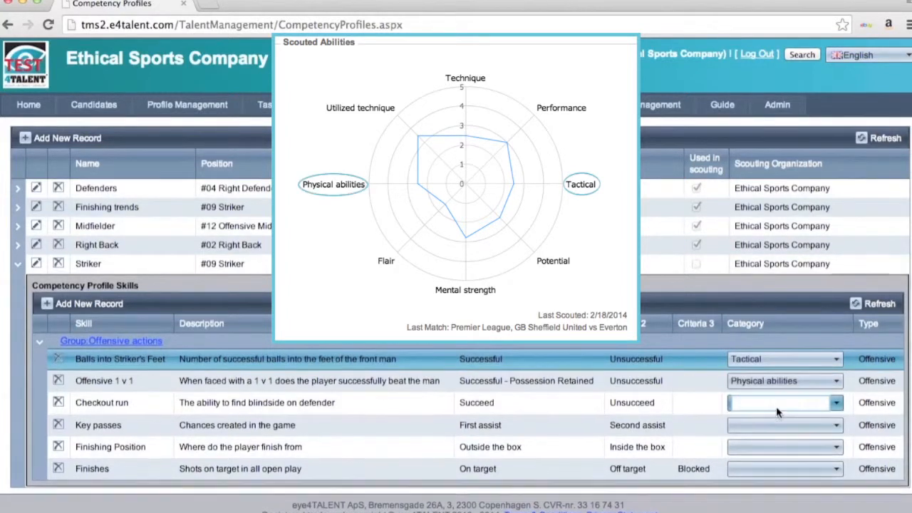
Set the category of Checkout run to Physical abilities and of Key passes to Technique
click(776, 404)
click(770, 446)
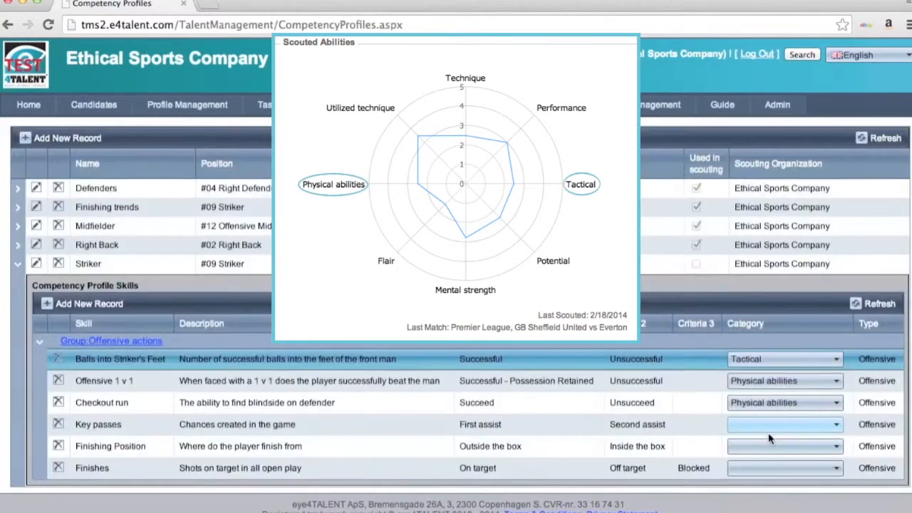
click(773, 425)
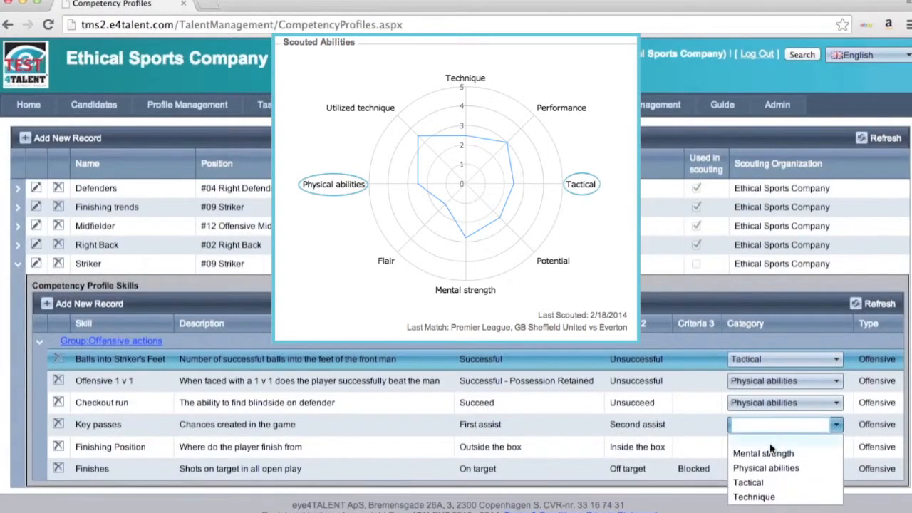
click(764, 497)
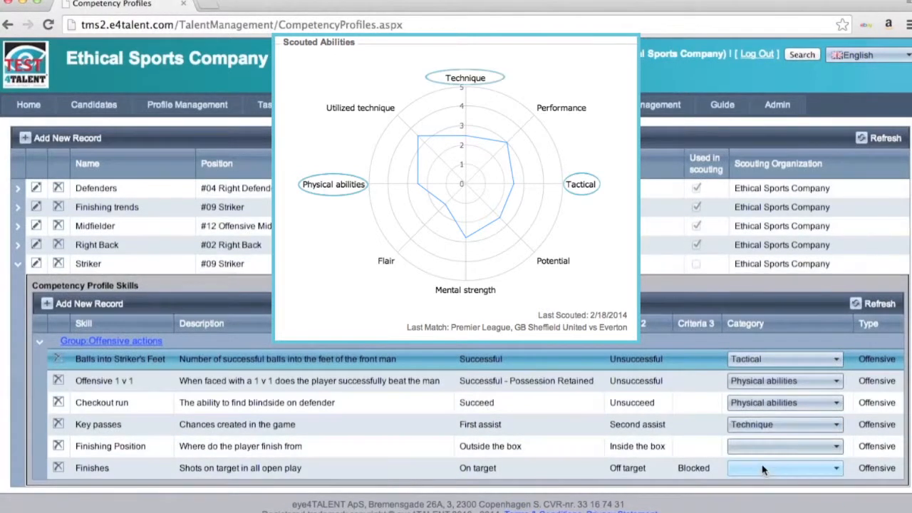
Set the category of Finishing Position to Physical abilities and of Finishes to Technique
click(767, 447)
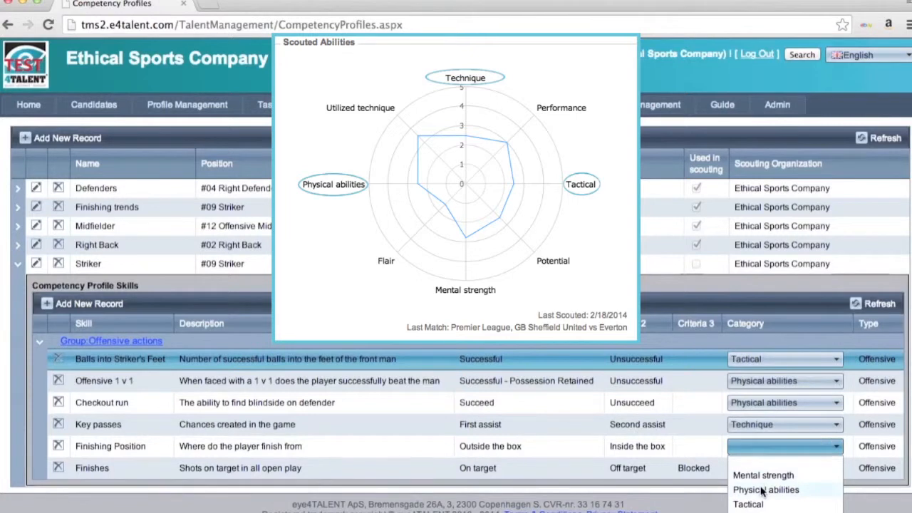
click(760, 489)
click(761, 468)
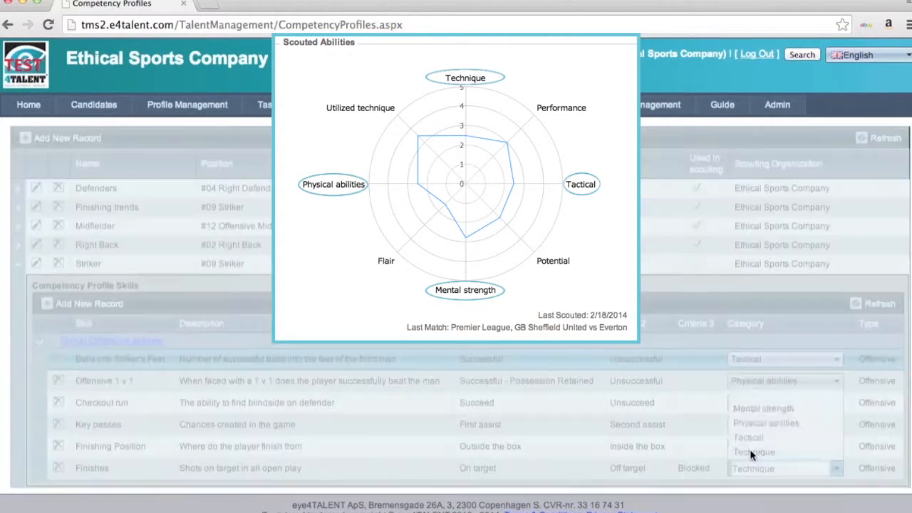
click(751, 452)
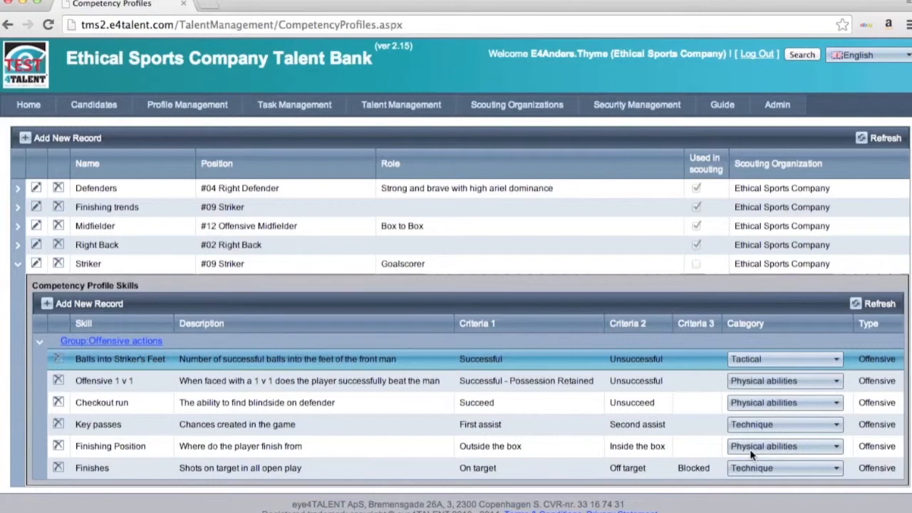
Open the category choices of the Finishing Position skill again
click(752, 449)
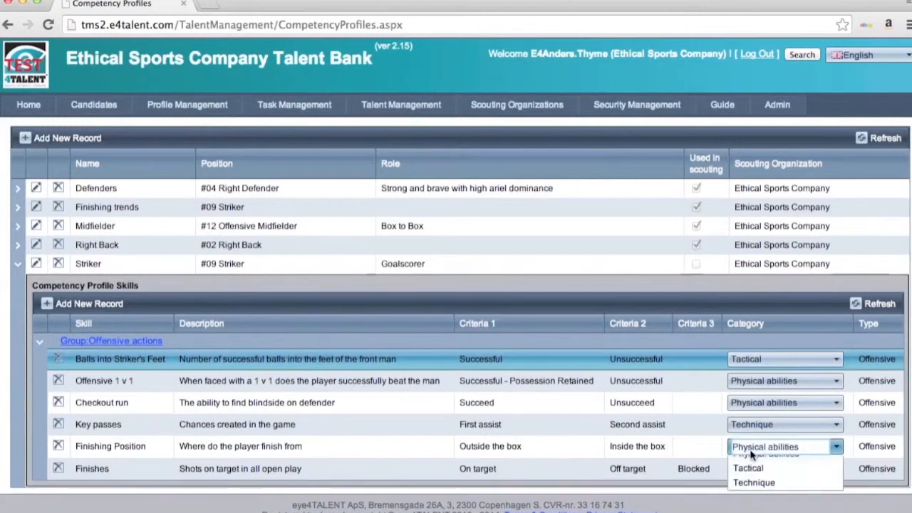